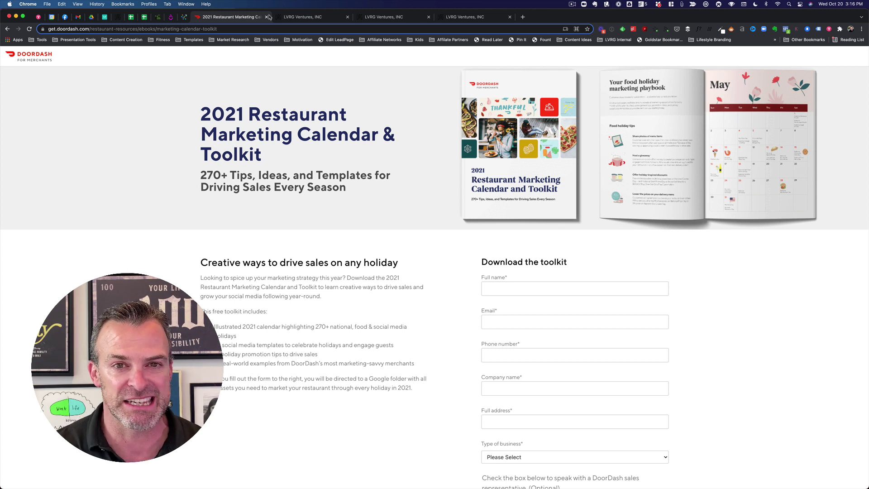
- In the Valentine's Day Promo Workflow Template, check the date setting of the "Set Event Start Time - Valentine's Day" action and close it unchanged
left_click(305, 19)
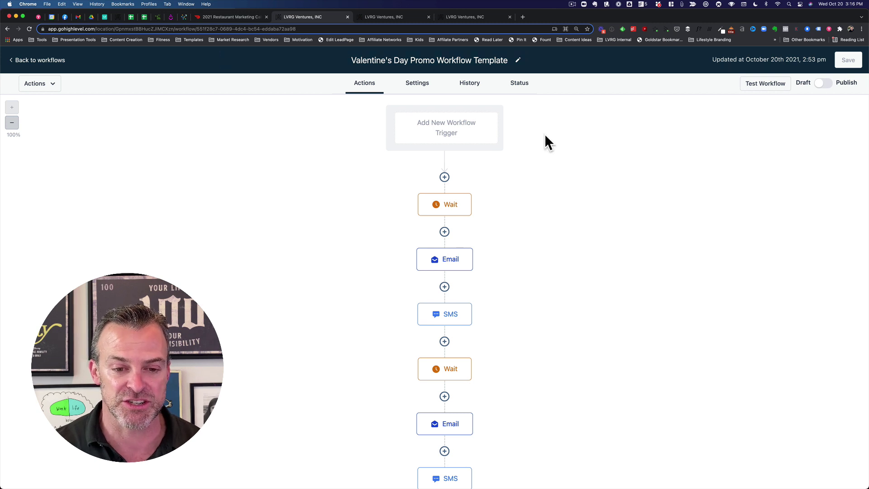
scroll(550, 136, "down", 5)
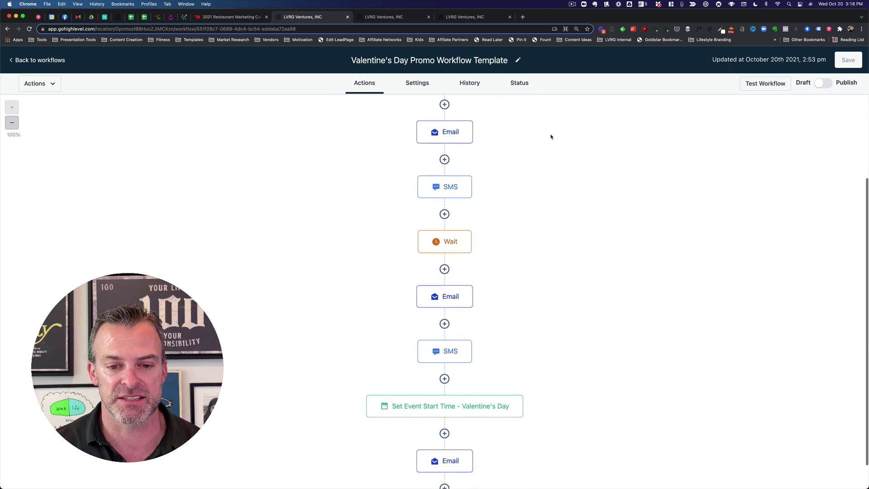
scroll(550, 137, "down", 3)
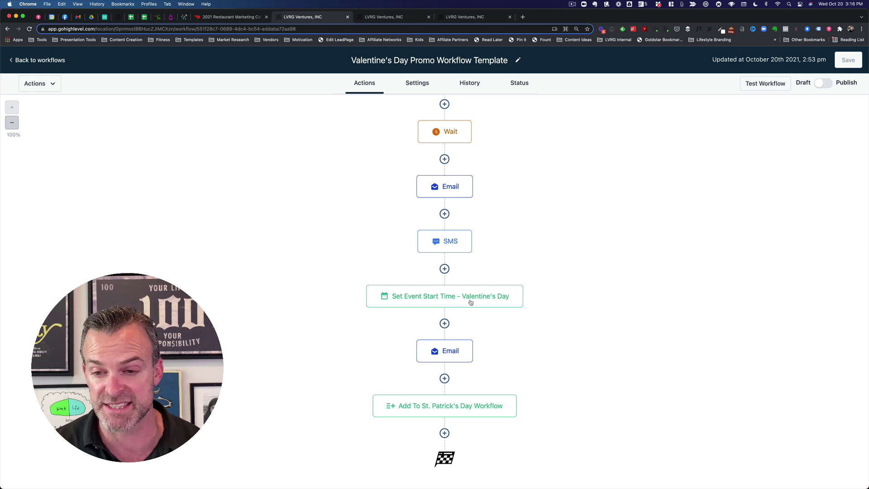
left_click(488, 302)
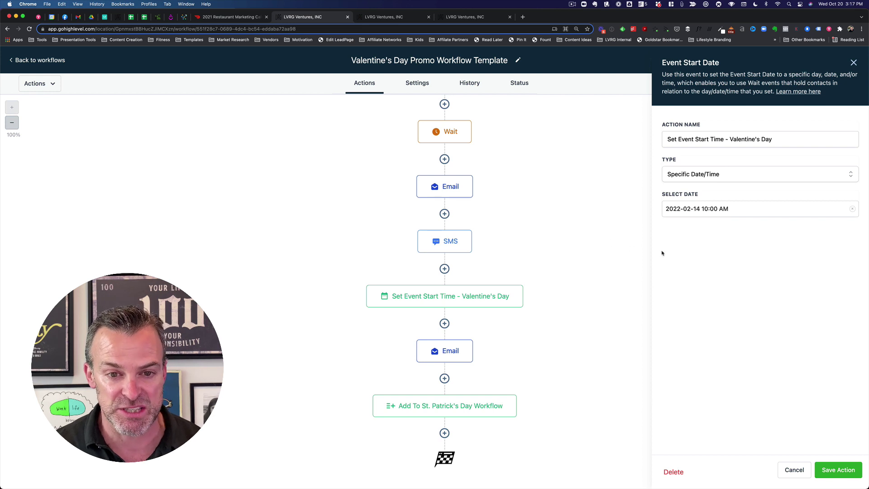
left_click(795, 470)
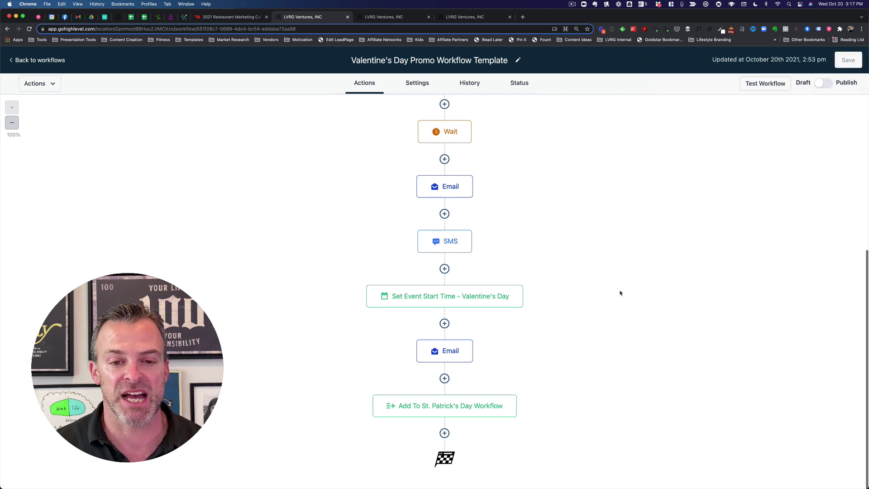
- Review the timing settings of the first Wait action in the promo workflow and close it without saving
scroll(573, 279, "up", 5)
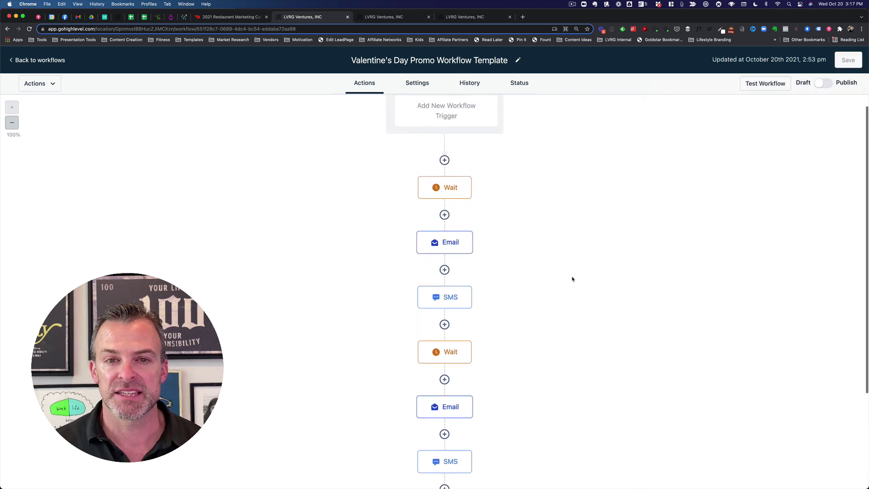
scroll(572, 279, "up", 1)
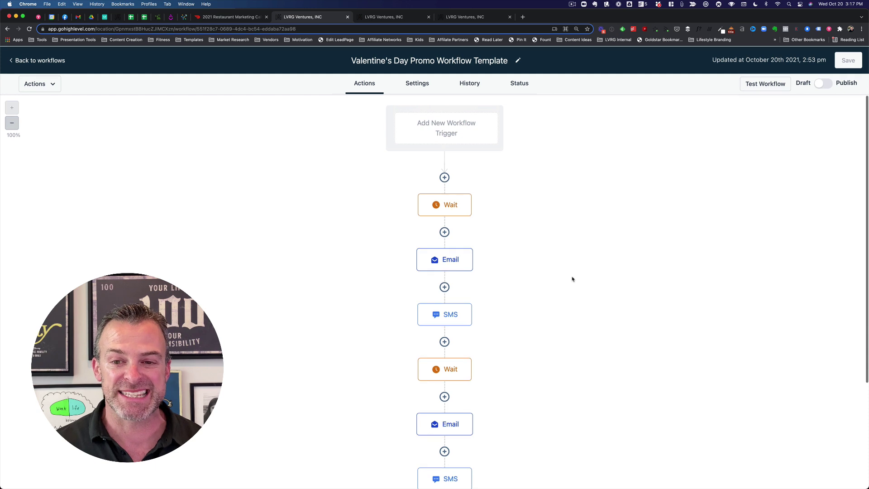
left_click(449, 207)
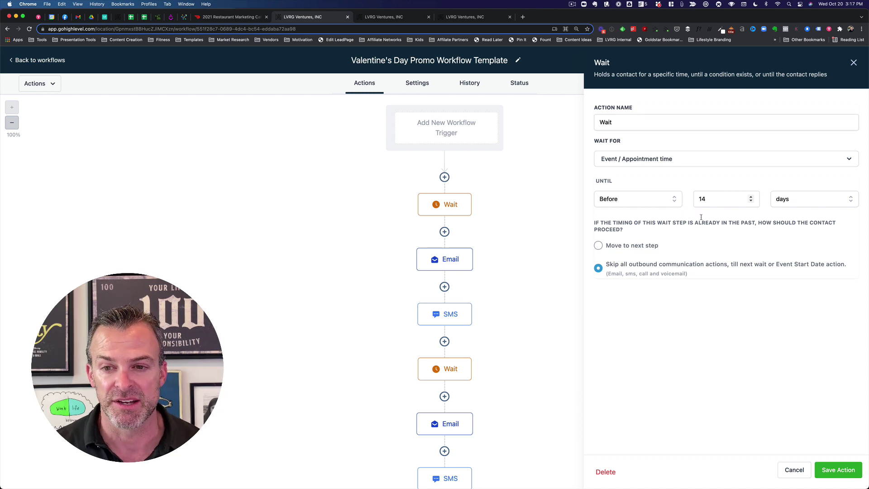
left_click(798, 471)
- Read the subject and message of the first promo email and the text of the first SMS
scroll(543, 236, "down", 2)
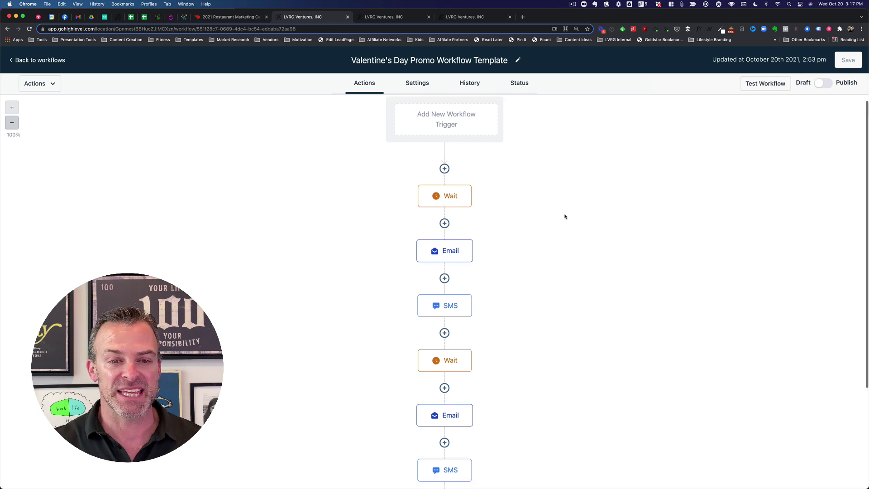
left_click(454, 225)
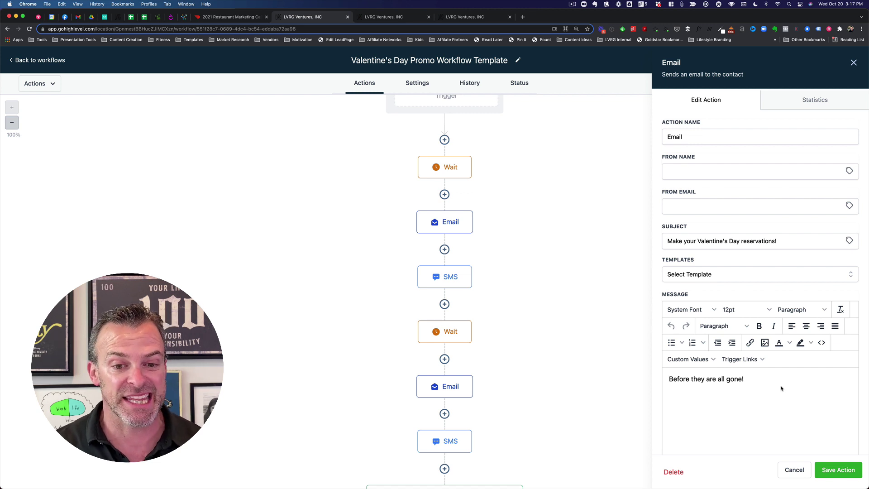
left_click(794, 470)
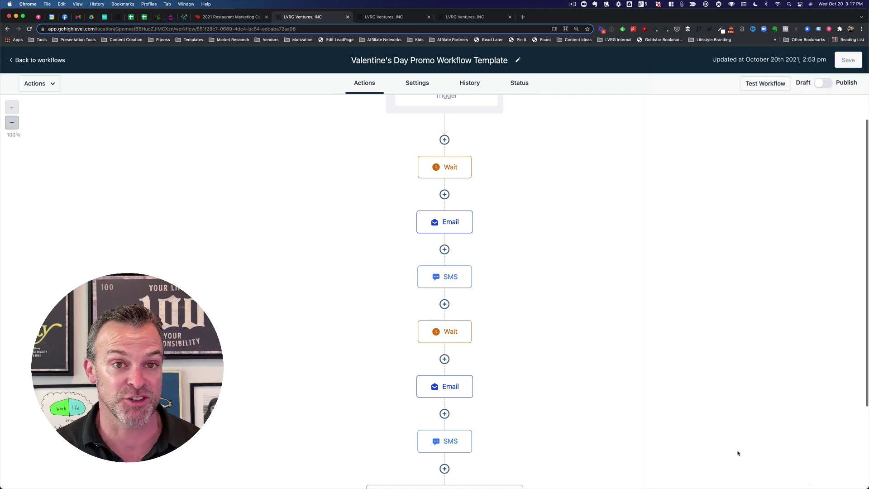
left_click(453, 280)
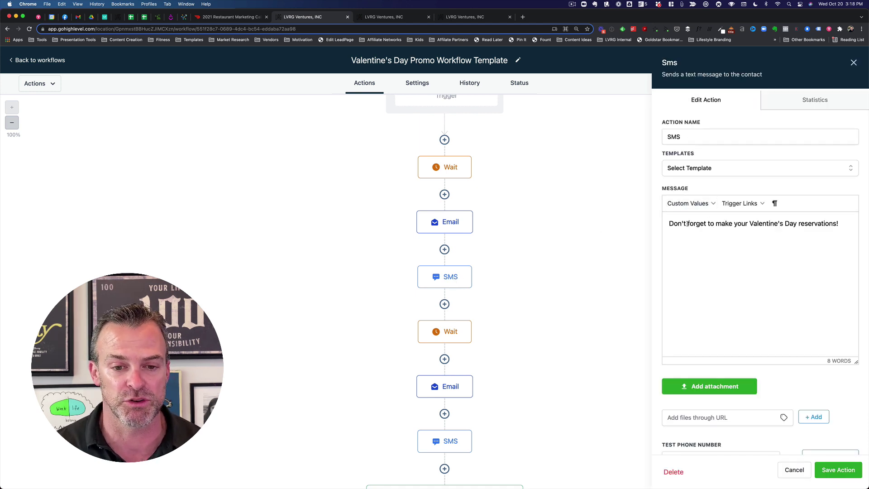
scroll(818, 81, "down", 1)
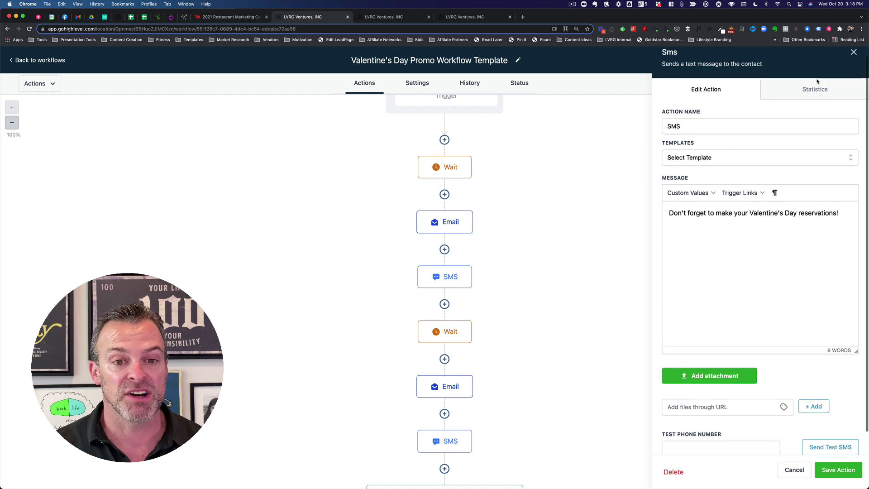
left_click(854, 52)
- Review the second Wait action's timing and the wording of the second email and SMS that follow it
scroll(673, 237, "down", 3)
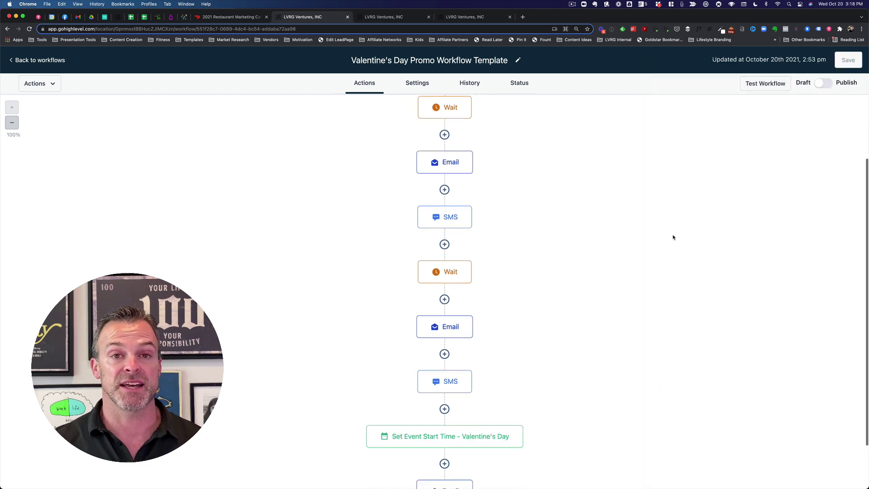
scroll(674, 237, "down", 4)
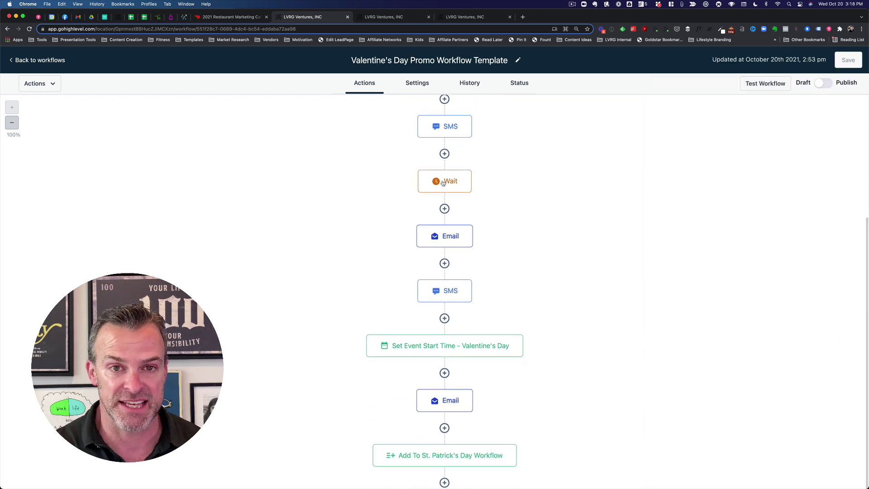
left_click(443, 183)
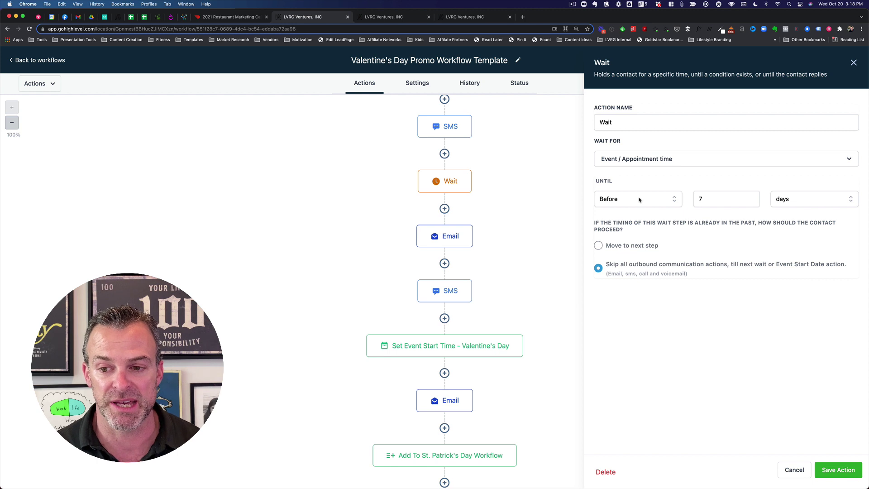
left_click(444, 240)
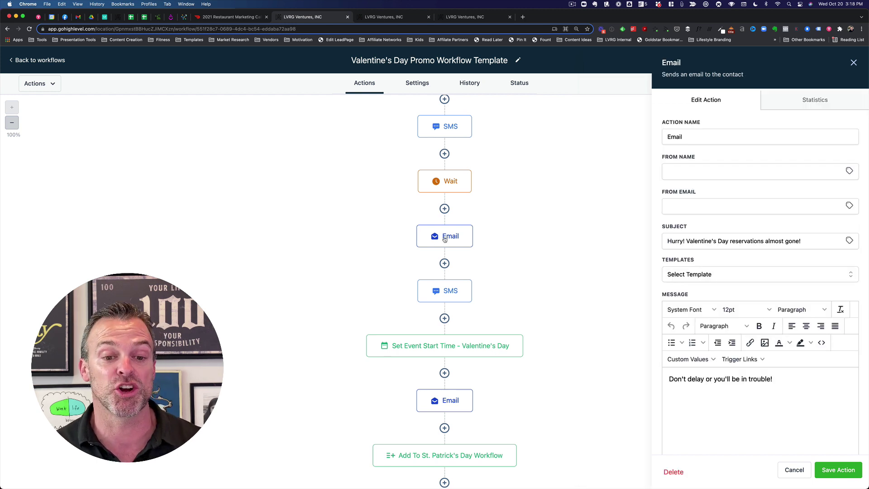
left_click(449, 291)
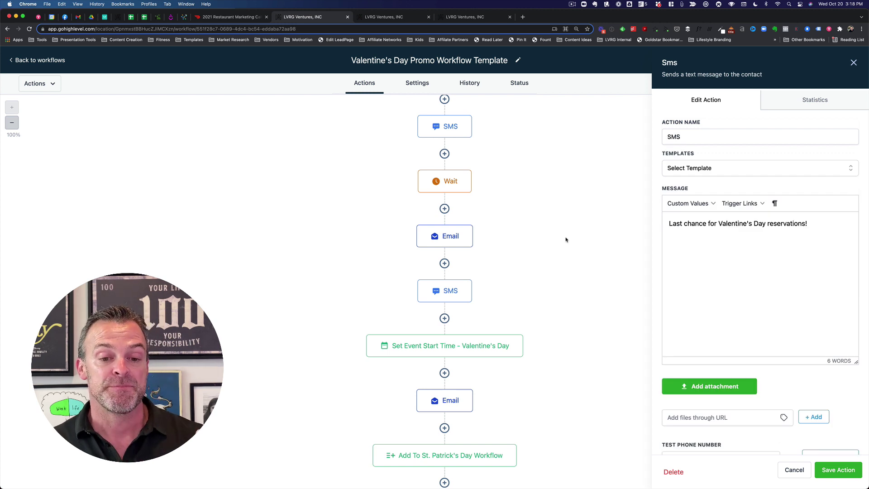
scroll(566, 240, "down", 2)
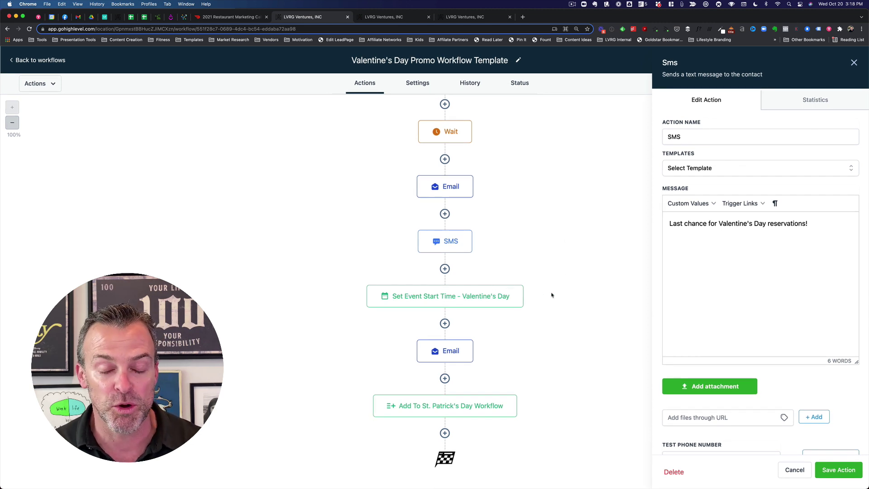
left_click(854, 62)
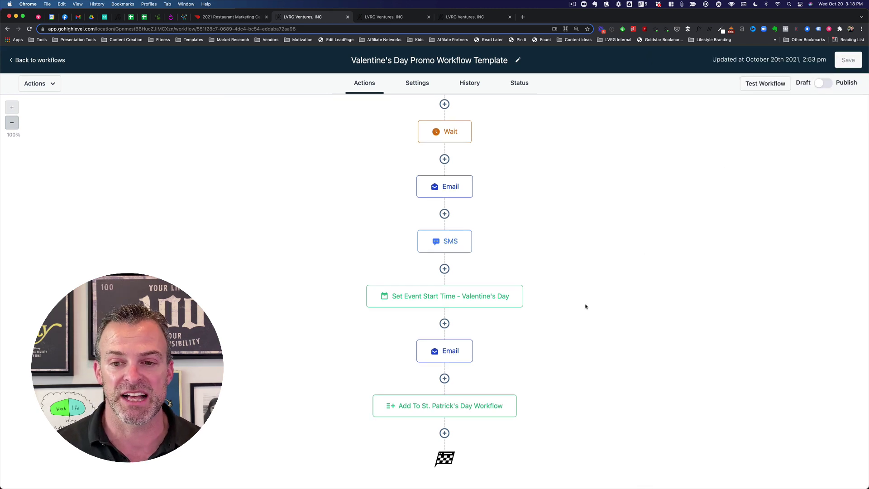
- Read the email placed after the Valentine's Day event start action, and look back over the whole promo sequence
left_click(448, 353)
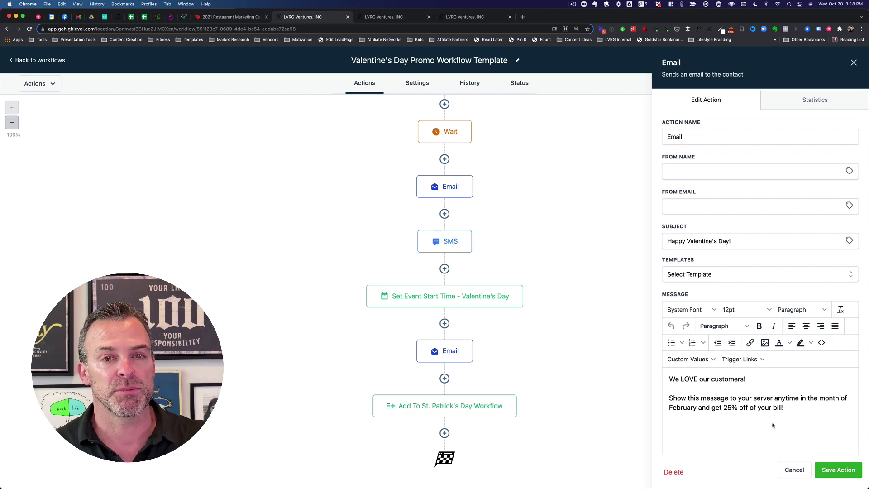
left_click(794, 470)
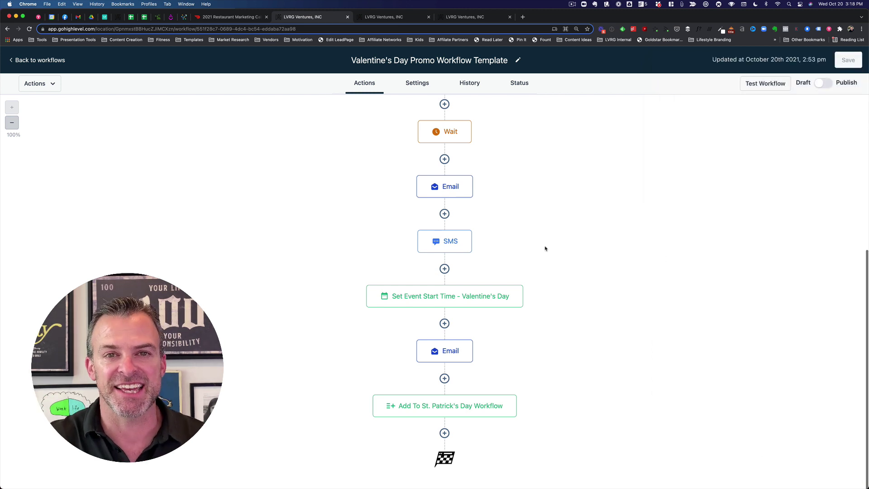
scroll(545, 248, "up", 2)
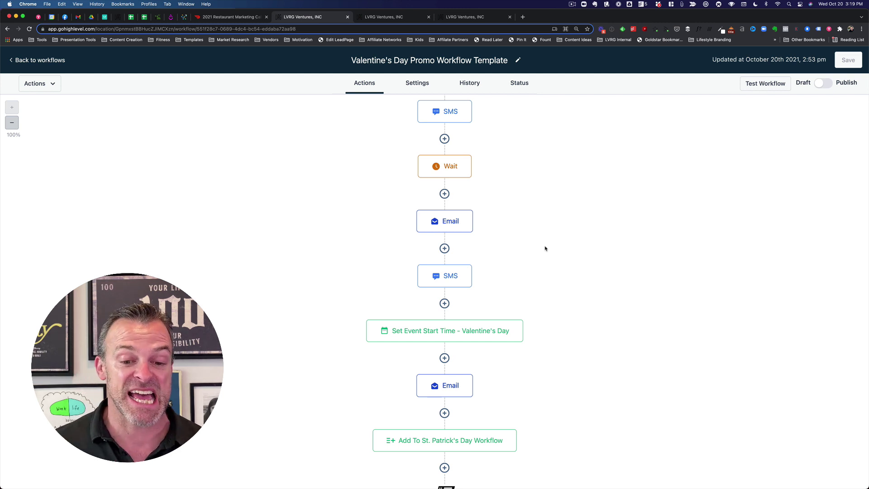
scroll(546, 248, "down", 2)
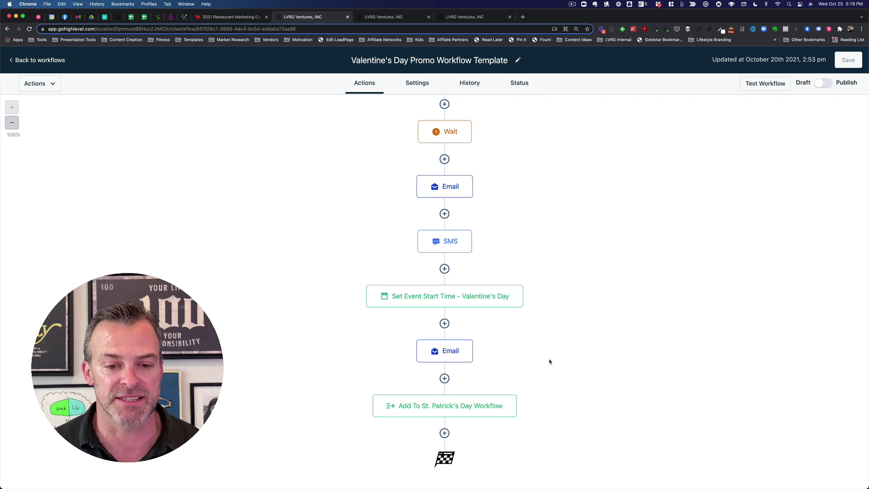
scroll(558, 349, "up", 3)
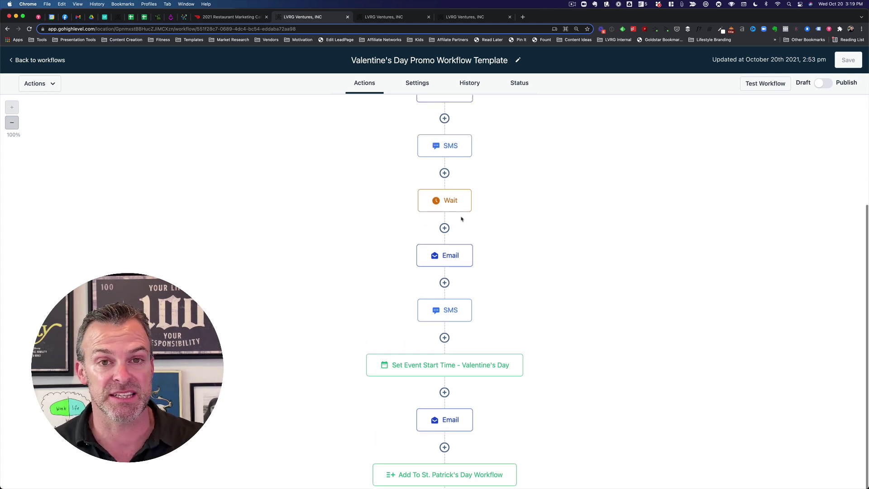
scroll(461, 219, "up", 3)
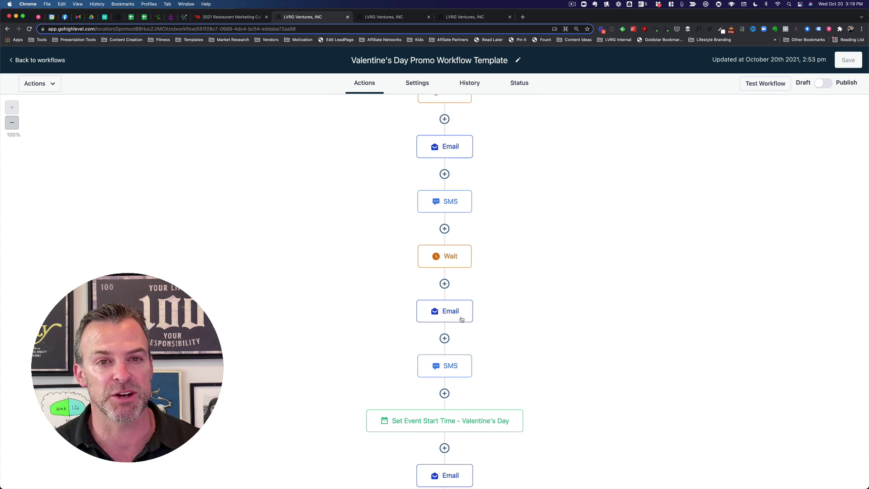
scroll(462, 321, "up", 5)
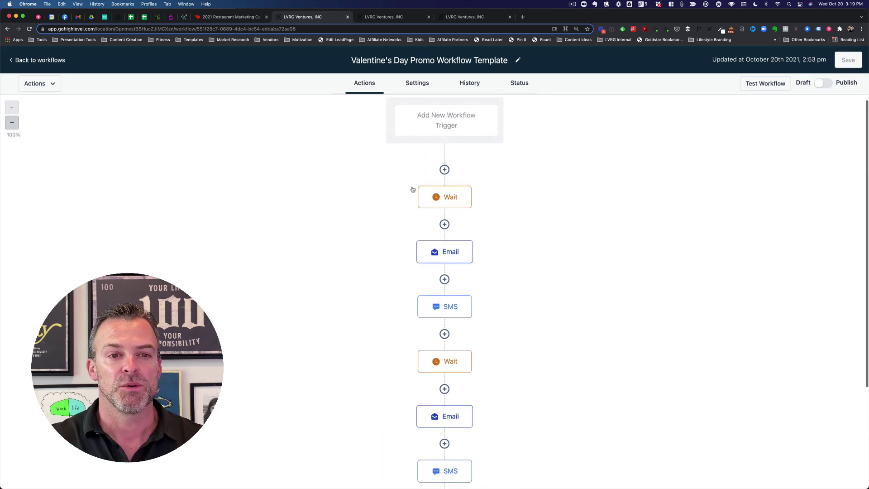
- Switch to the Valentine's Day reservation confirmation and reminder workflow and review its "Reservation Form Completed" trigger settings
left_click(373, 18)
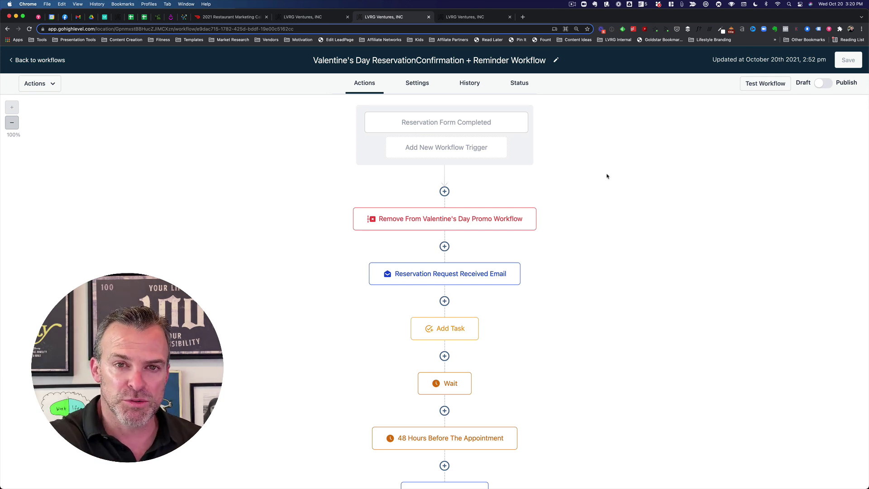
scroll(607, 176, "down", 2)
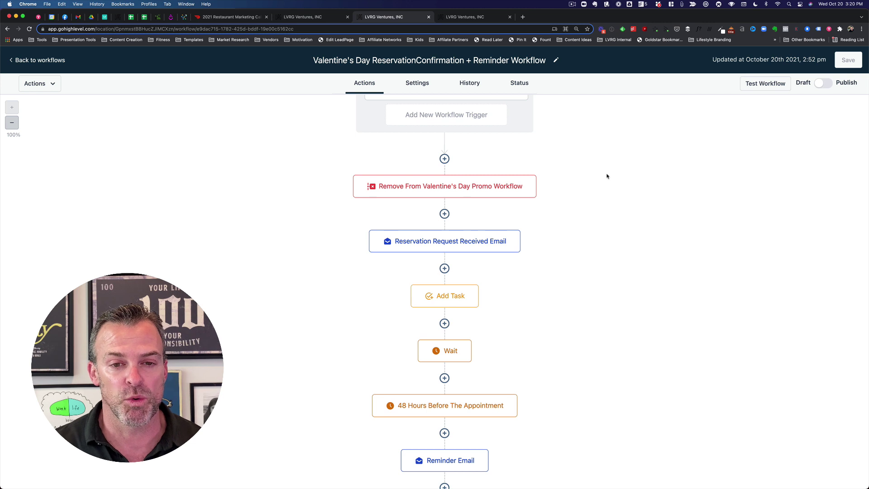
scroll(641, 174, "up", 2)
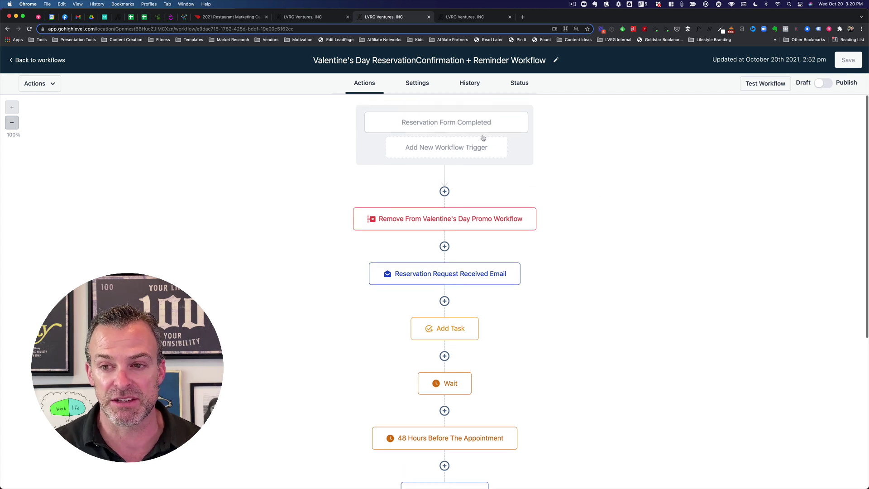
left_click(459, 123)
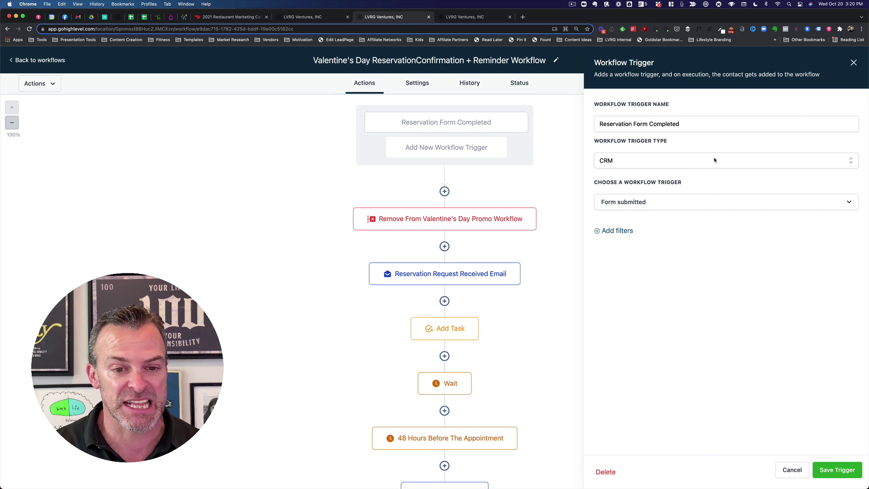
left_click(854, 62)
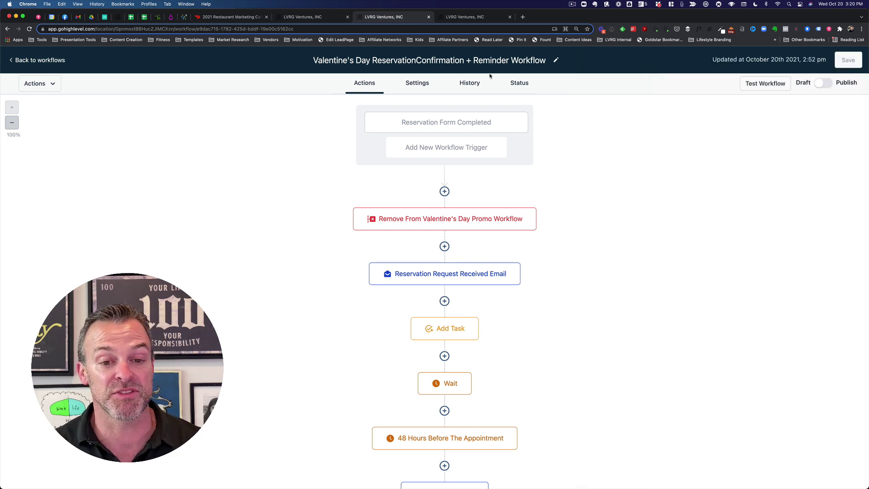
- Check which workflow the "Remove From Valentine's Day Promo Workflow" action targets, and look over the actions below it
left_click(443, 222)
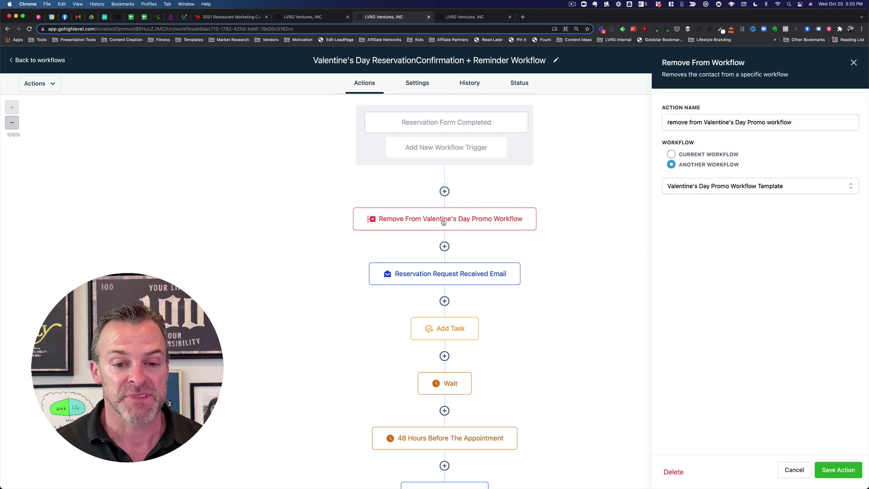
left_click(854, 63)
scroll(498, 235, "down", 1)
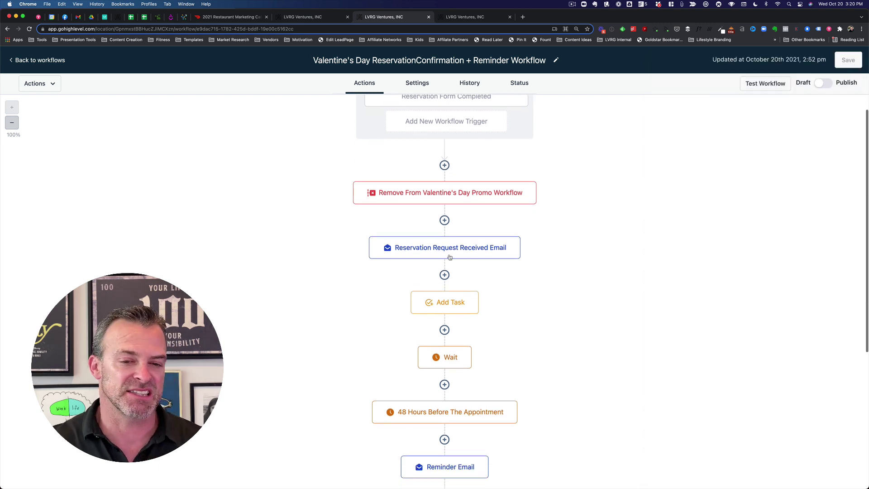
scroll(458, 242, "down", 1)
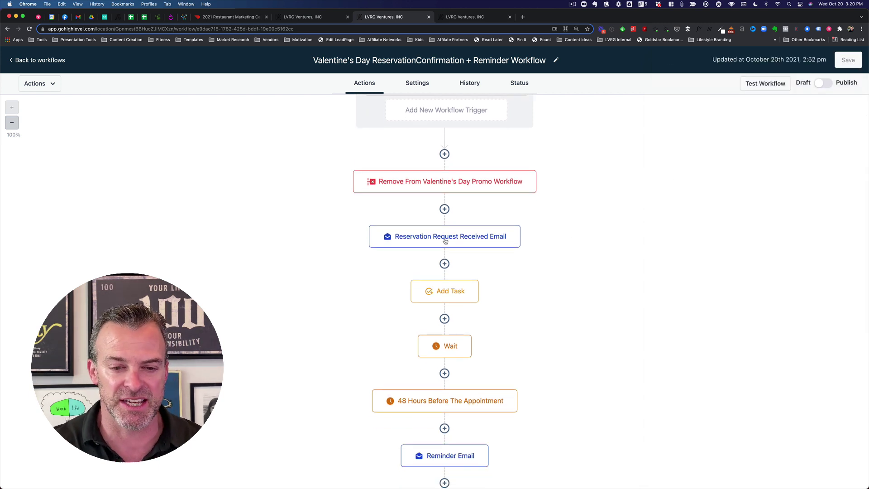
- Read the Reservation Request Received Email's message, and review the description, assignee and due time of the Add Task action
left_click(446, 241)
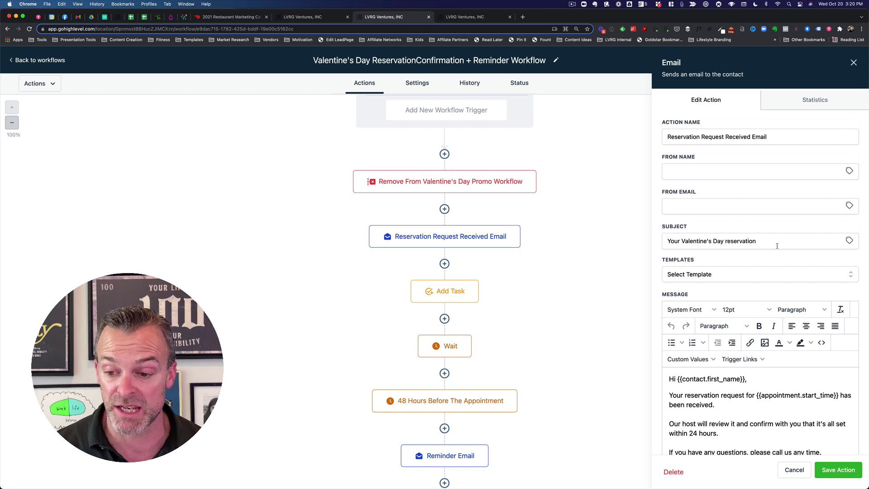
scroll(726, 415, "down", 2)
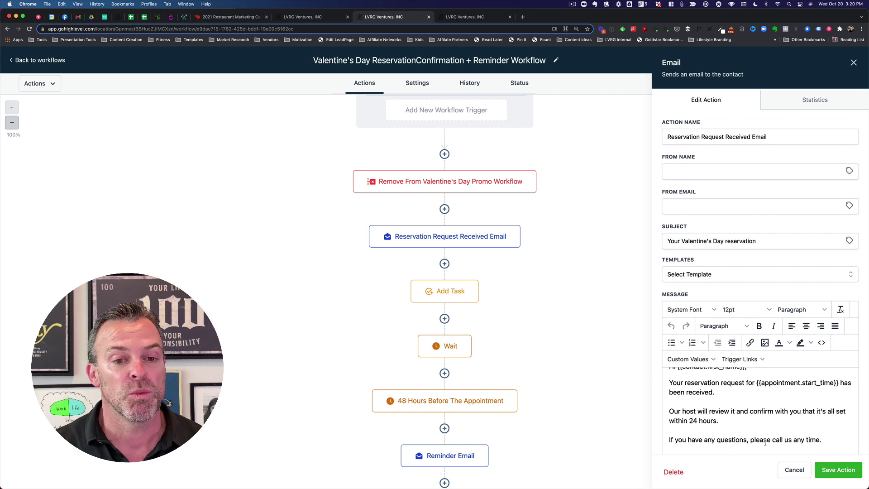
left_click(803, 473)
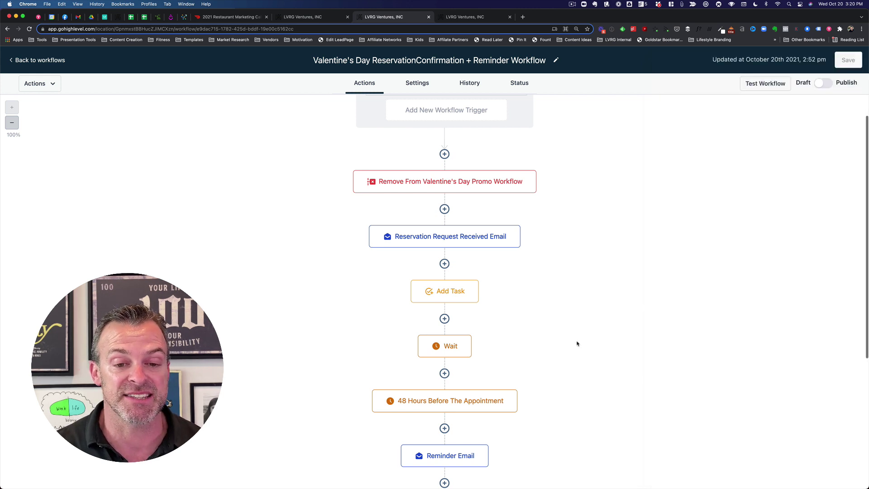
scroll(580, 342, "down", 3)
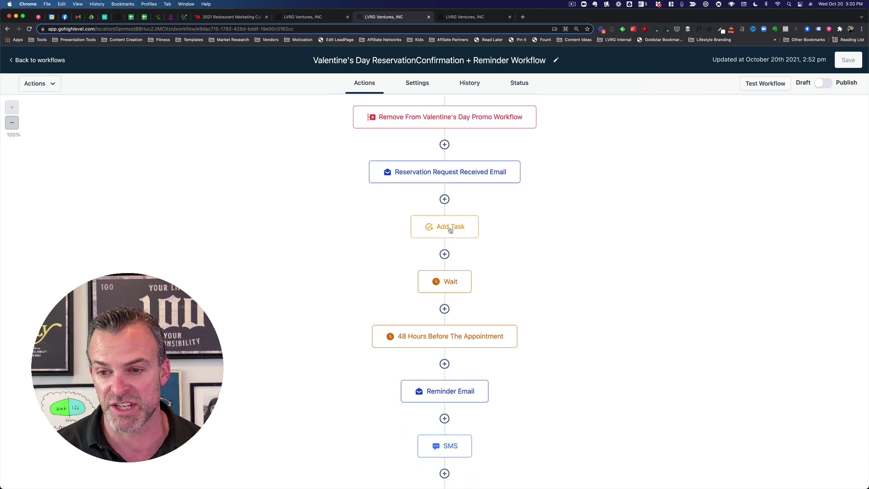
left_click(450, 228)
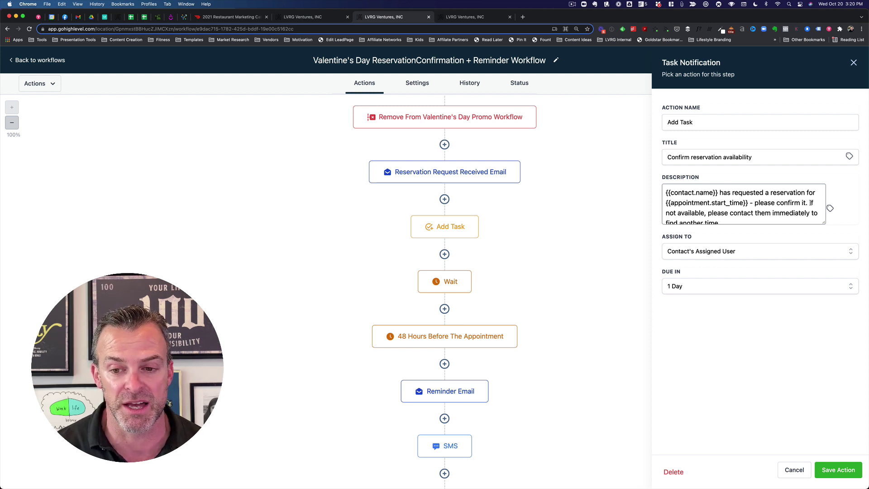
scroll(770, 214, "down", 1)
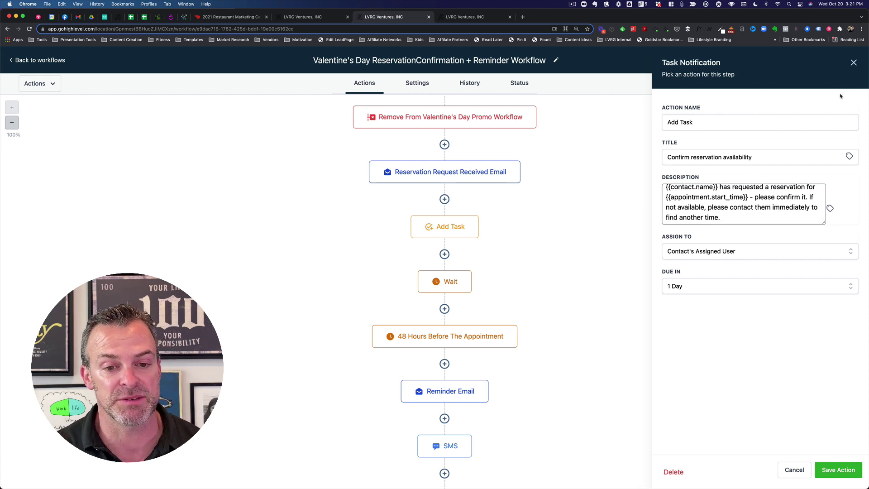
left_click(854, 63)
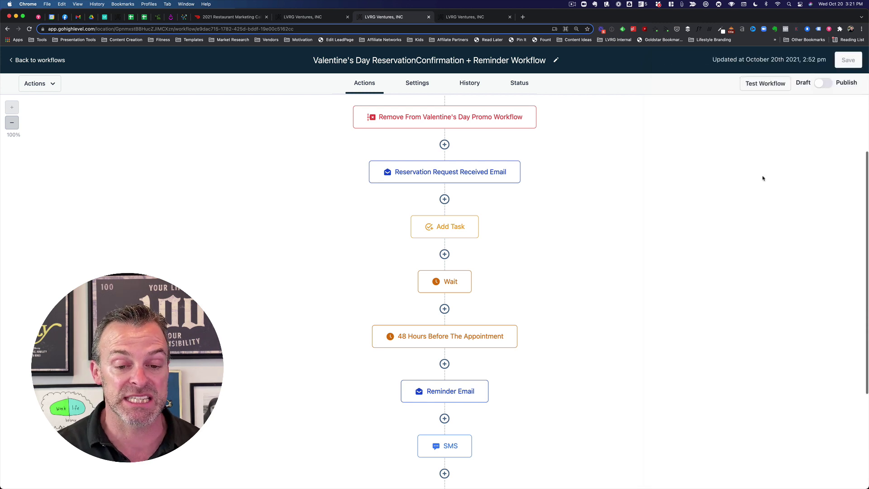
- Check the timing settings of the Wait action after Add Task and of the 48 Hours Before The Appointment wait
scroll(591, 219, "up", 1)
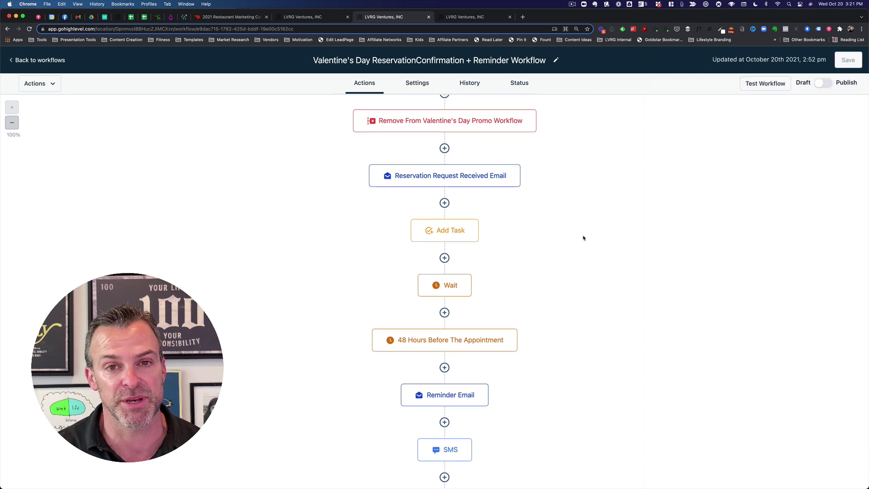
left_click(446, 289)
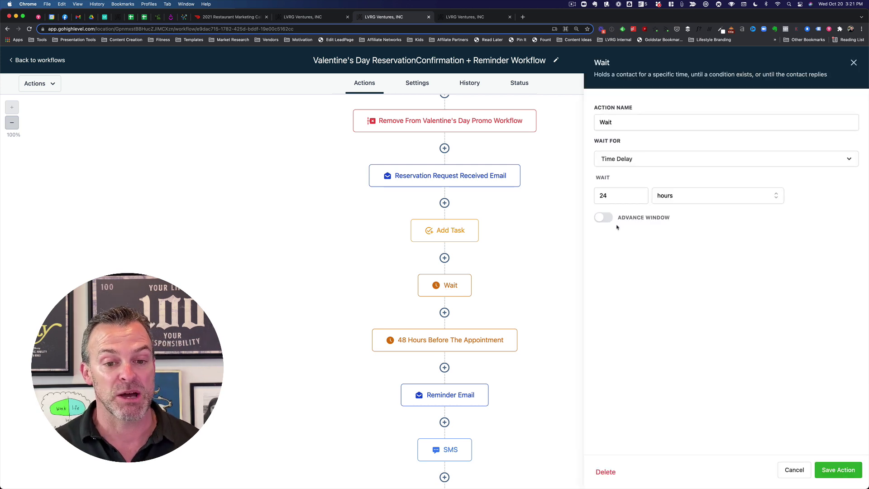
left_click(854, 62)
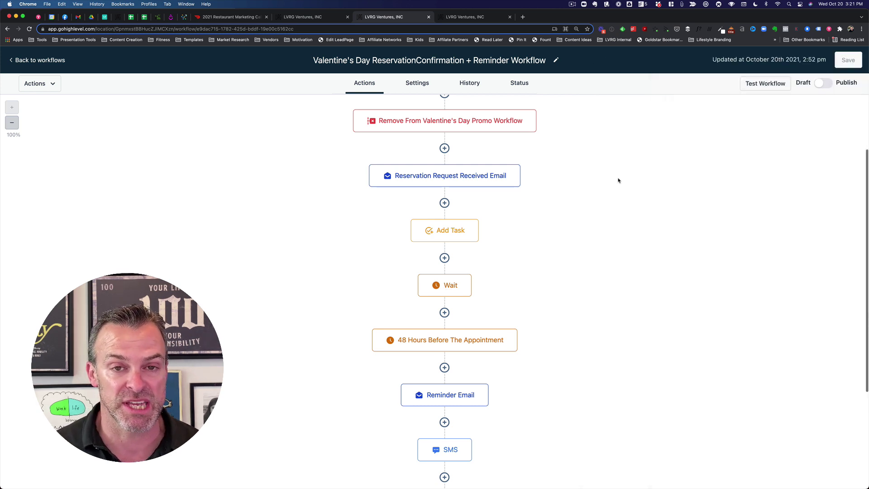
scroll(615, 181, "down", 1)
scroll(616, 181, "down", 2)
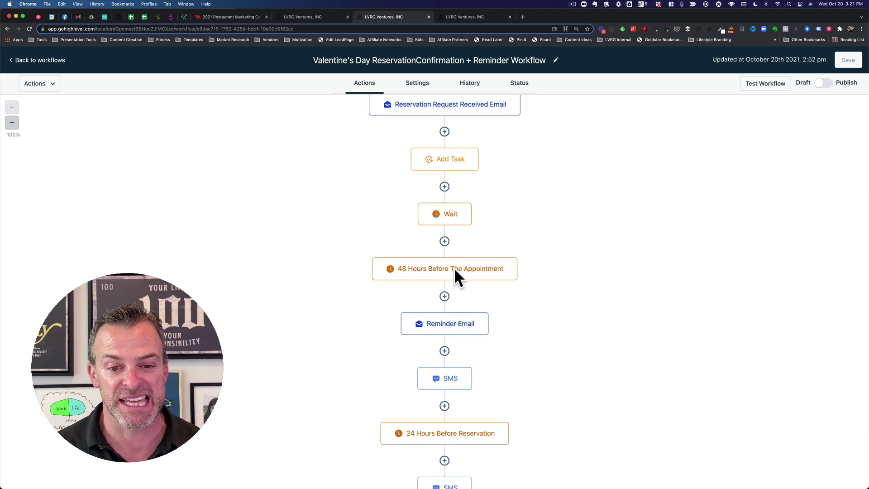
left_click(436, 272)
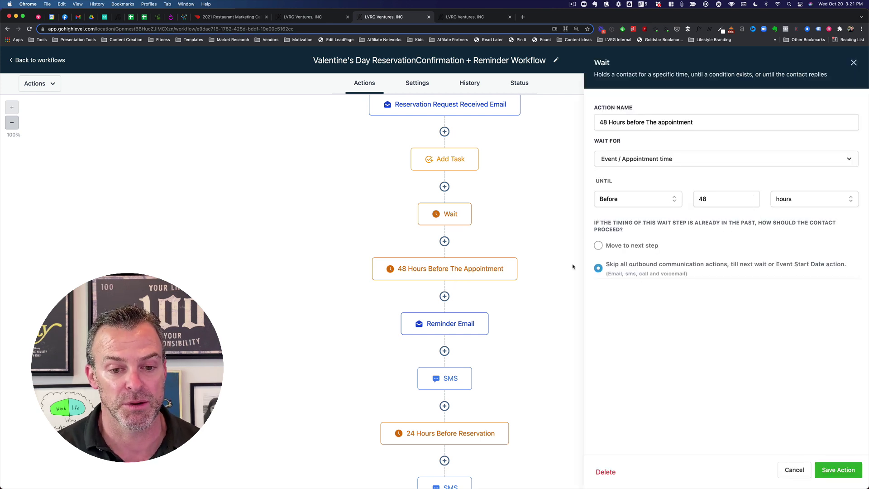
left_click(854, 63)
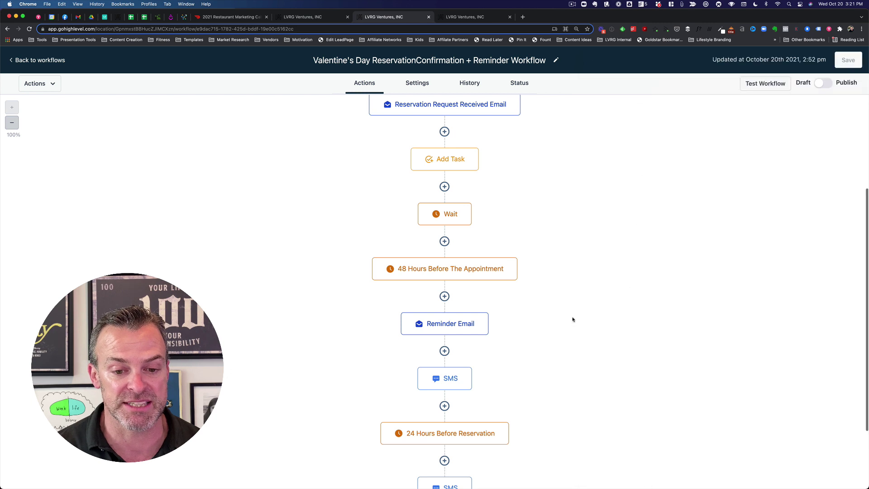
- Look over the reminder email, SMS and timed wait actions down to the workflow's end, and recap the whole sequence
scroll(562, 307, "down", 1)
scroll(562, 307, "down", 1)
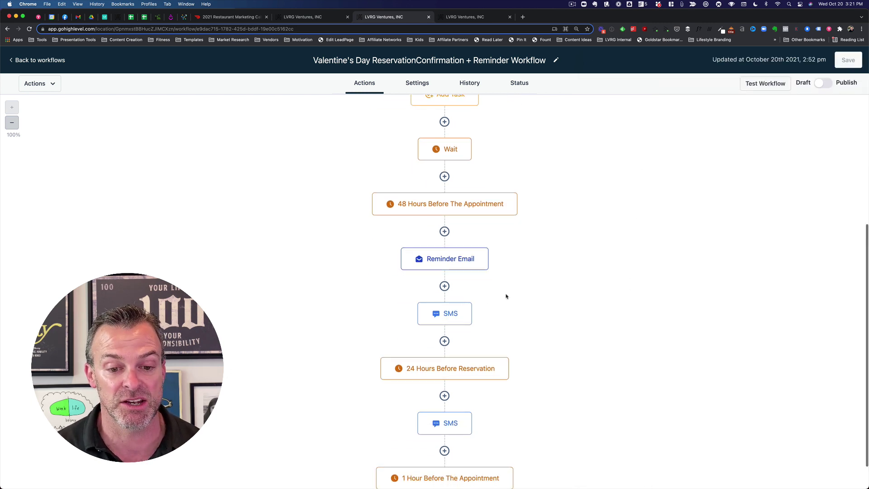
scroll(447, 328, "down", 3)
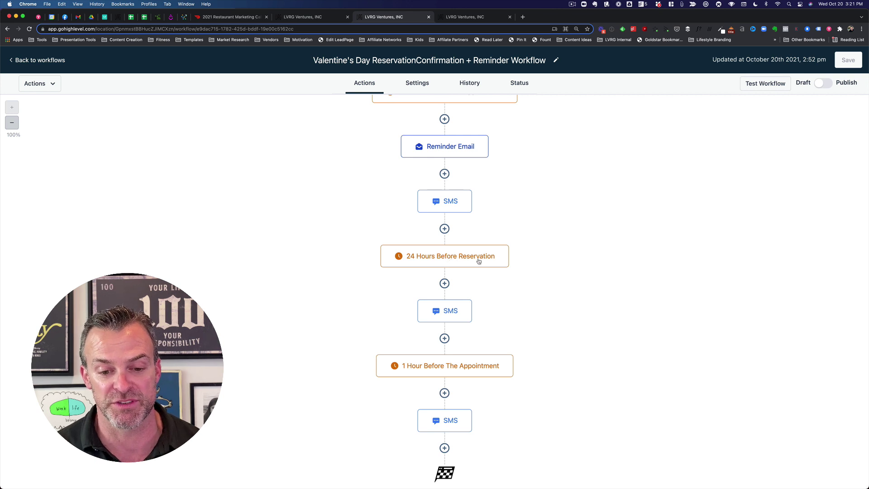
scroll(483, 262, "down", 1)
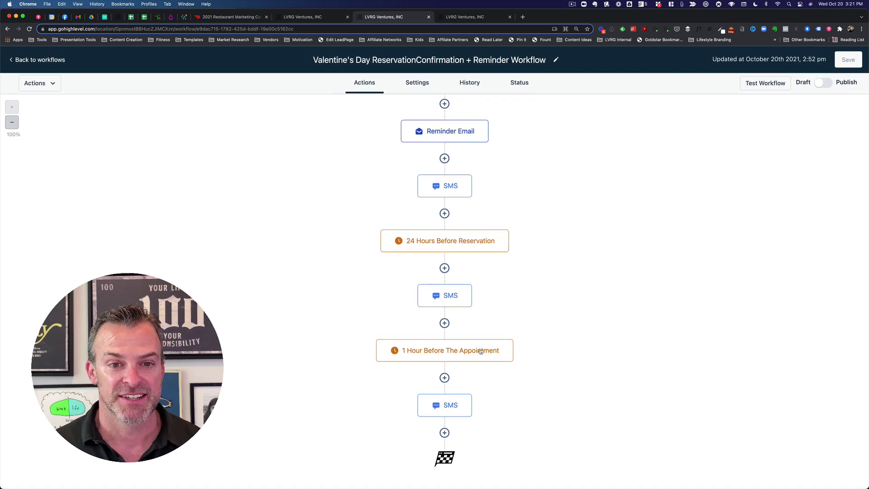
scroll(388, 320, "up", 2)
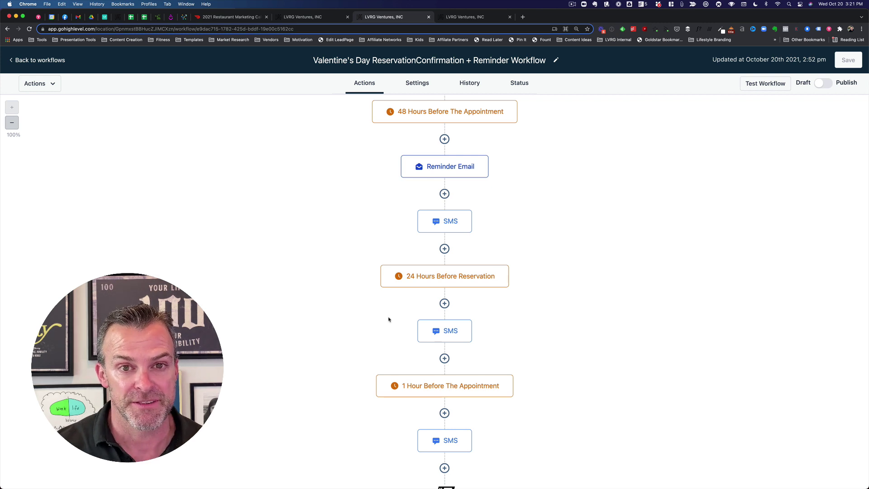
scroll(528, 266, "up", 8)
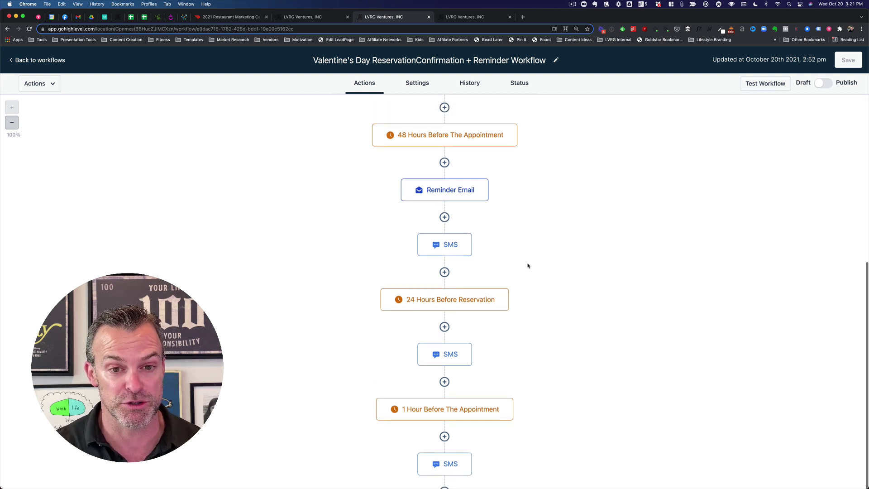
scroll(528, 265, "up", 8)
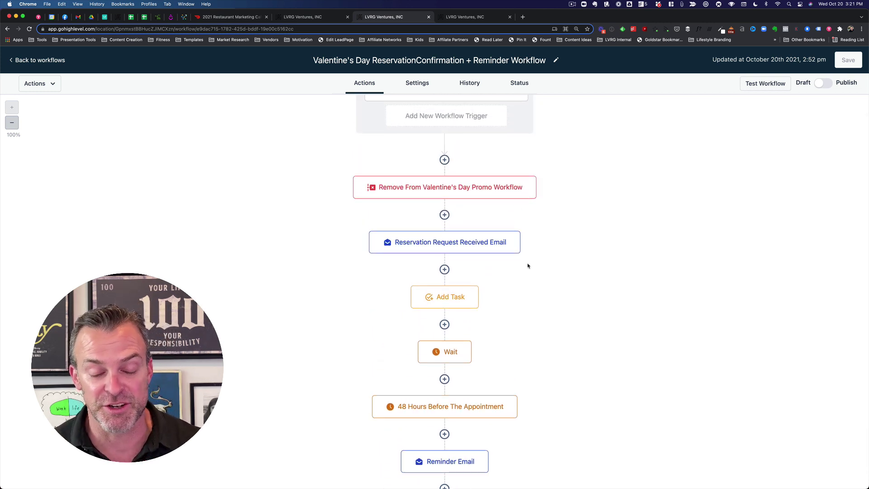
scroll(528, 267, "up", 2)
scroll(542, 268, "down", 8)
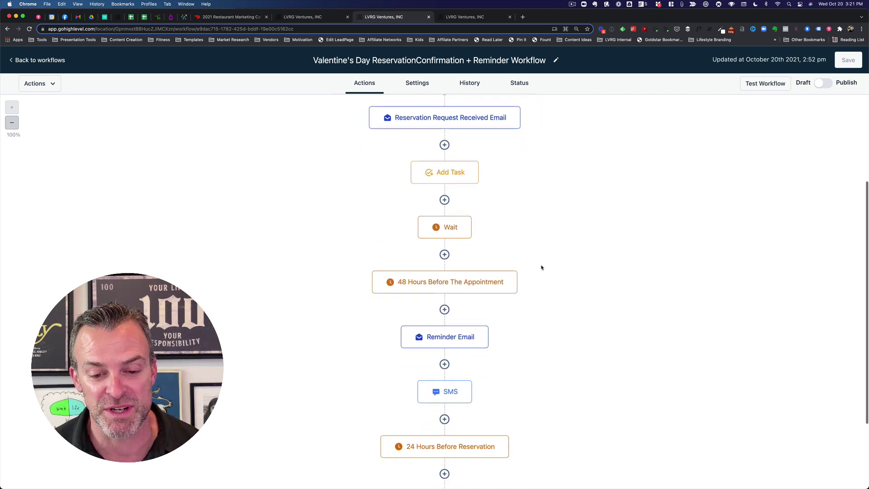
scroll(542, 267, "down", 10)
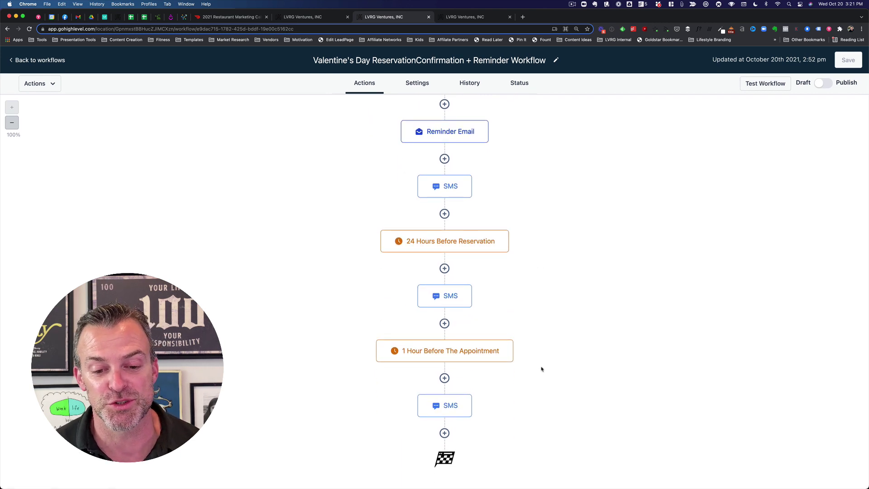
- Append an Add To Workflow action after the last SMS, targeting St. Patrick's Day Workflow Template, and save the action and the workflow
left_click(444, 434)
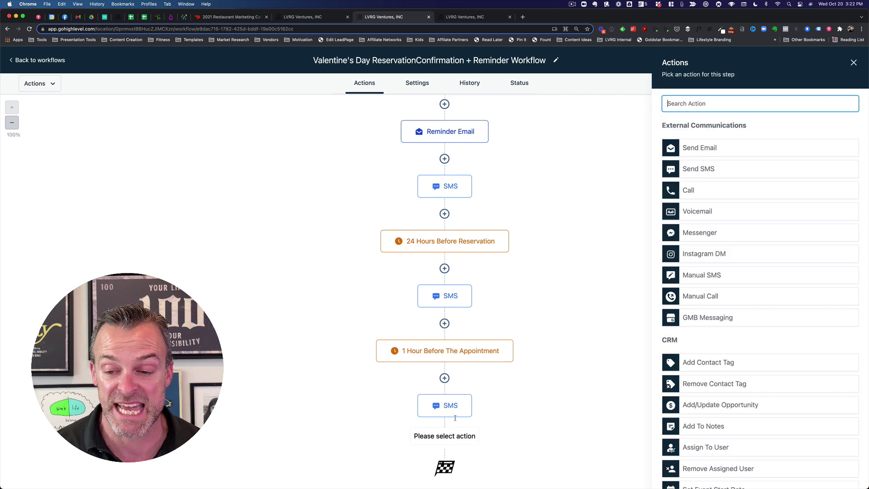
scroll(760, 271, "down", 6)
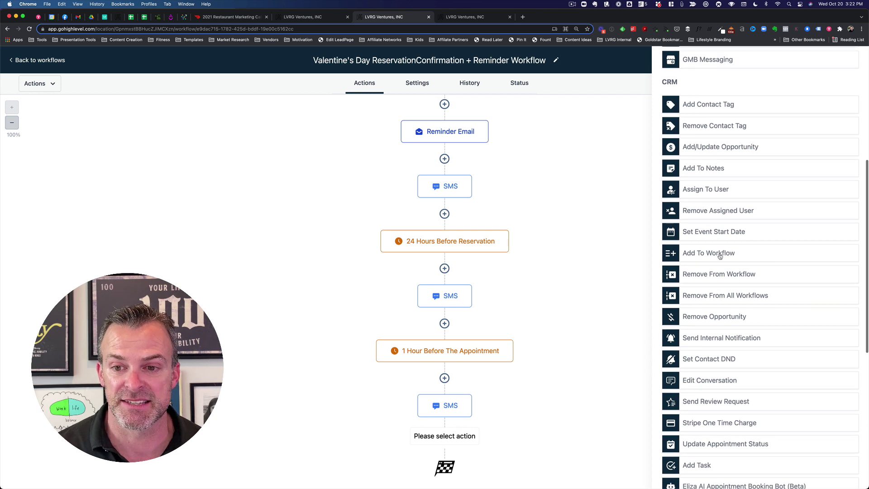
left_click(724, 253)
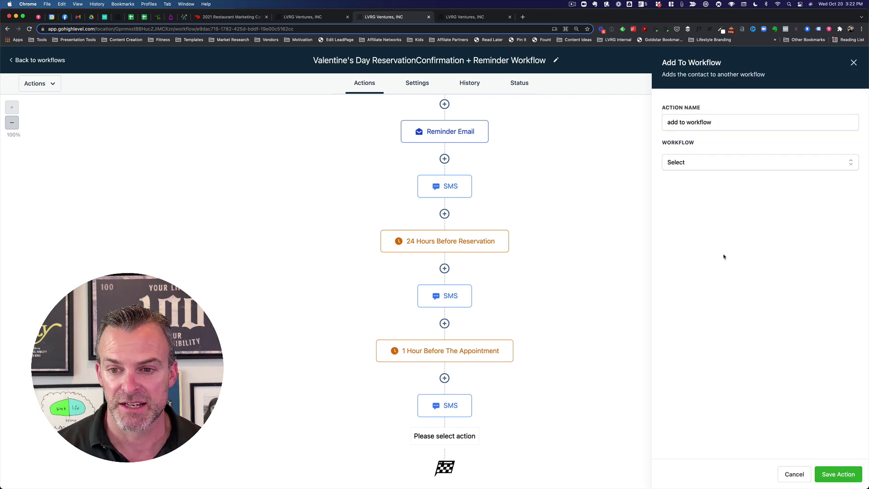
left_click(717, 163)
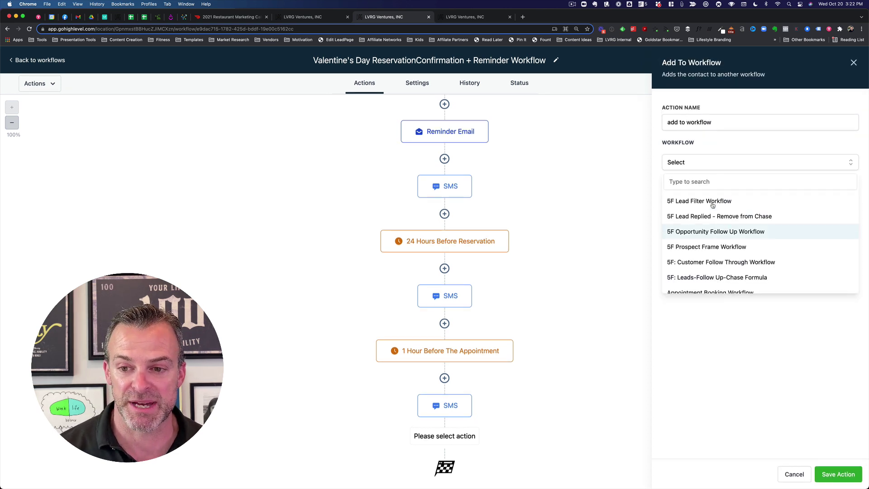
left_click(716, 181)
type("st")
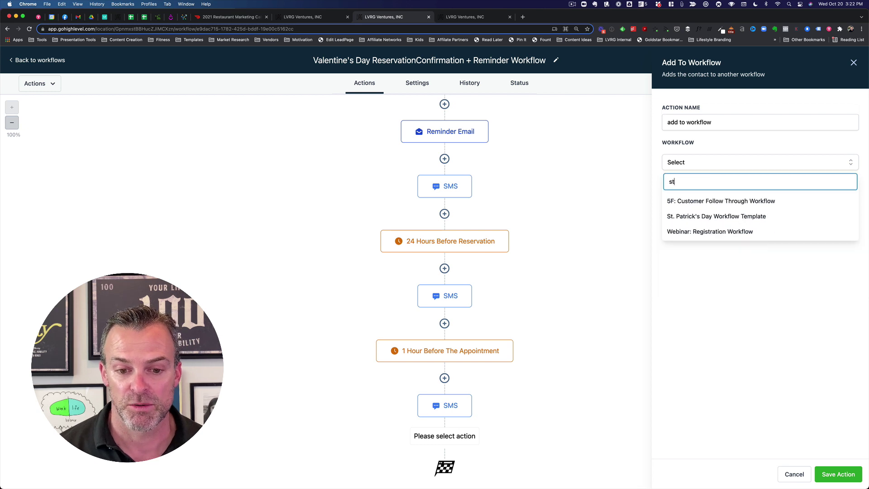
left_click(711, 217)
left_click(838, 473)
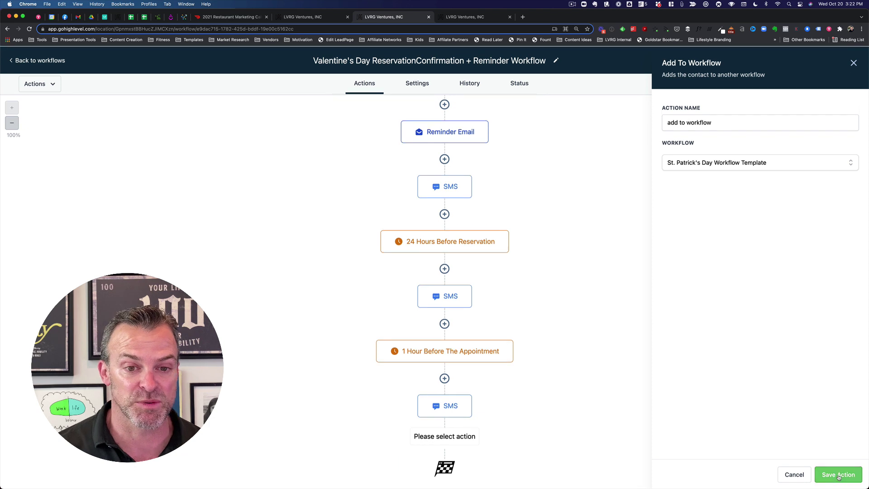
scroll(439, 172, "down", 2)
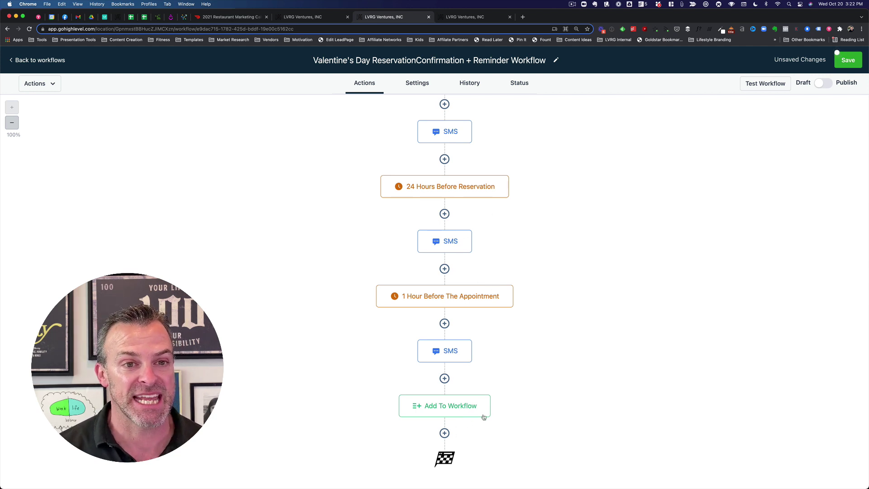
left_click(856, 62)
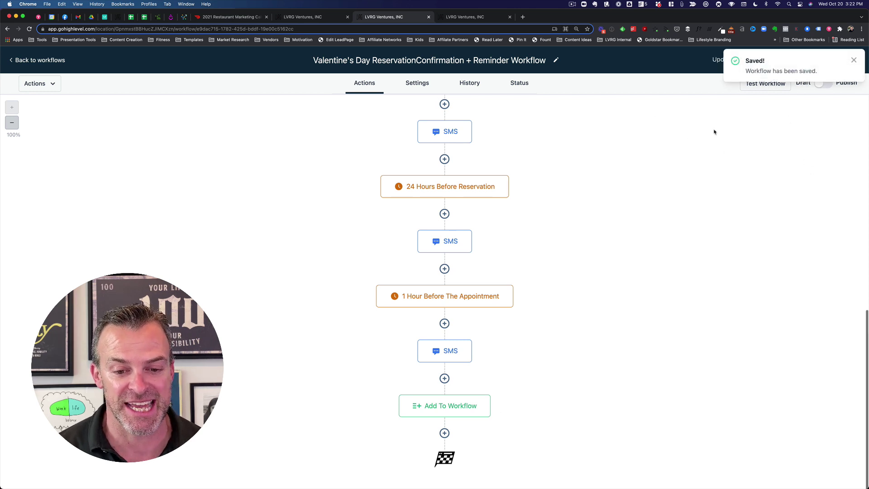
- Switch to the St. Patrick's Day Workflow Template and check the date in its Set Event Start Time - St. Patrick's Day action
left_click(474, 18)
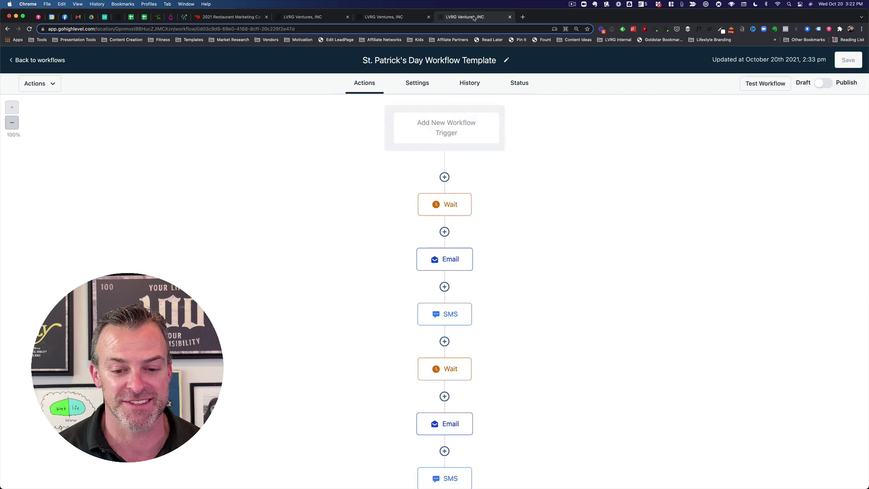
scroll(631, 151, "down", 2)
scroll(631, 151, "down", 3)
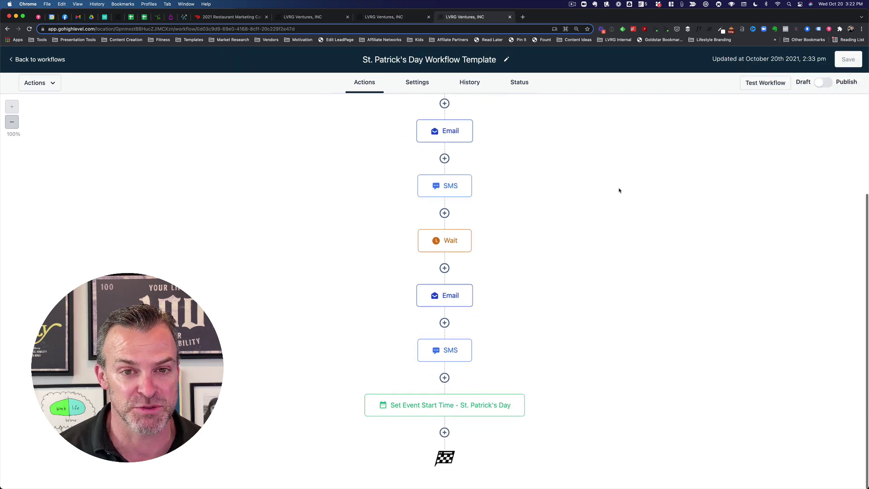
left_click(467, 406)
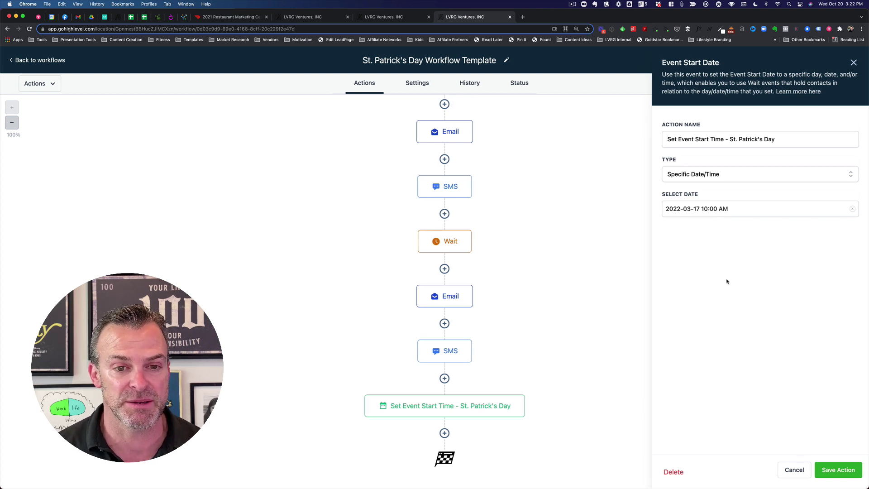
left_click(794, 470)
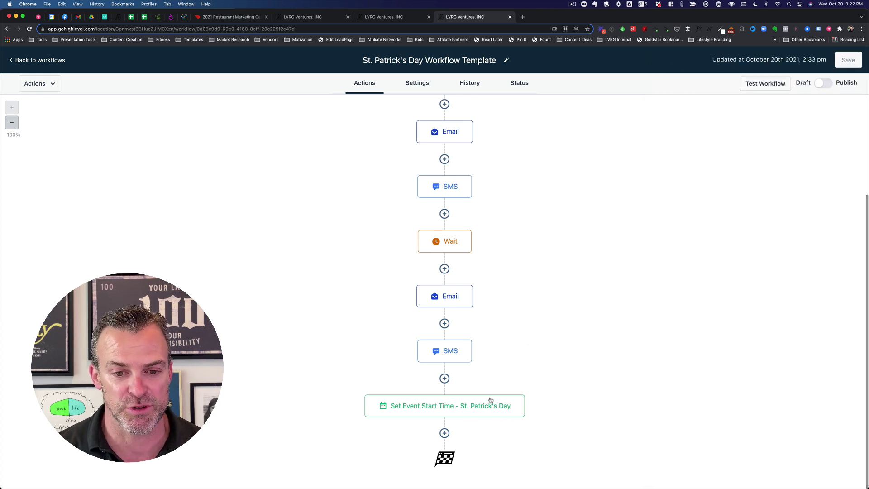
- Review the first Wait action's timing and the first email and SMS in the St. Patrick's Day workflow
scroll(492, 399, "up", 3)
left_click(448, 203)
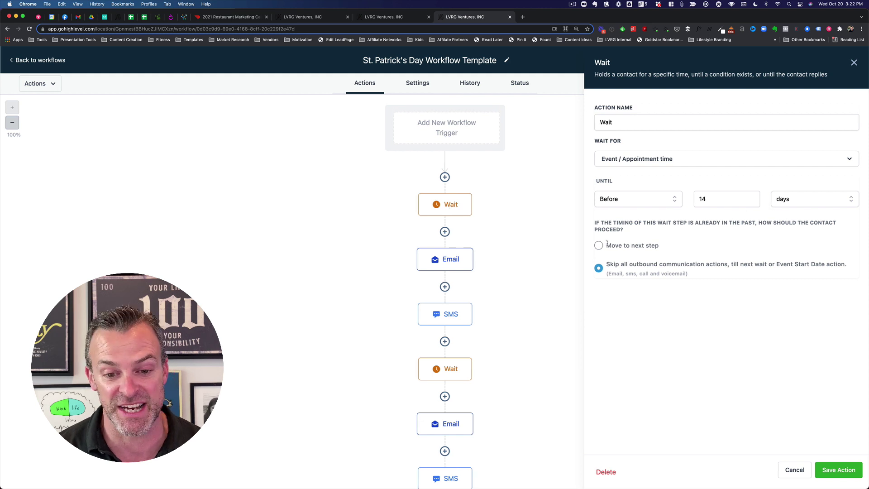
left_click(449, 270)
left_click(454, 318)
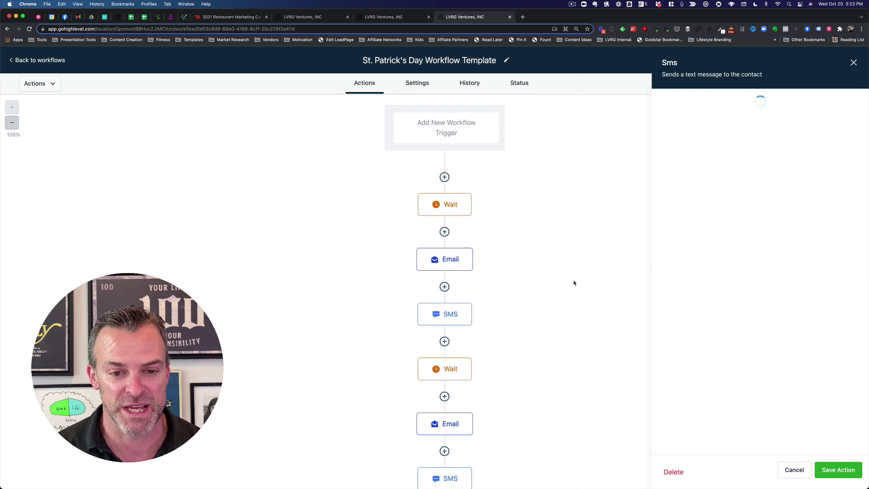
- Review the second Wait action's timing and the email and SMS that precede the St. Patrick's Day event start action
scroll(517, 310, "down", 5)
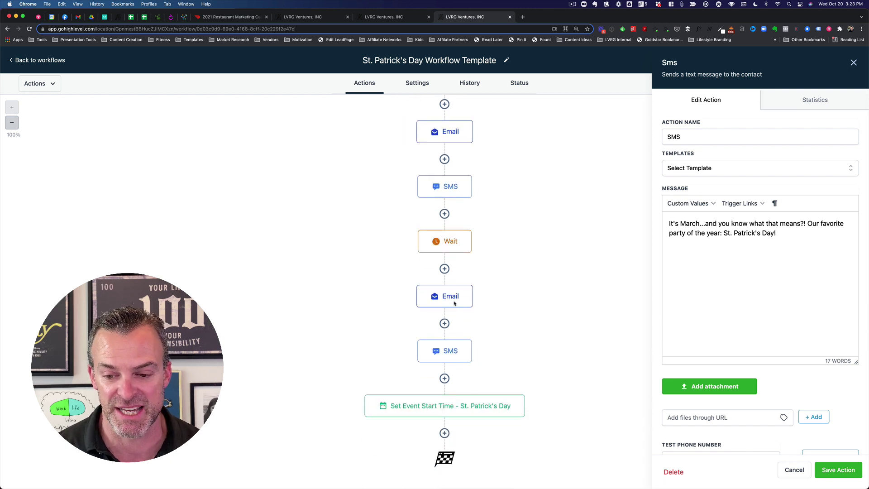
left_click(449, 249)
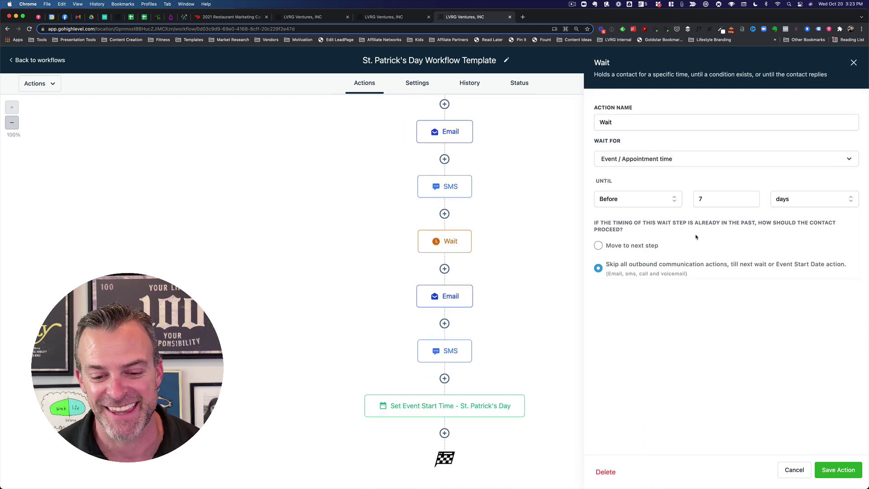
left_click(457, 301)
left_click(452, 352)
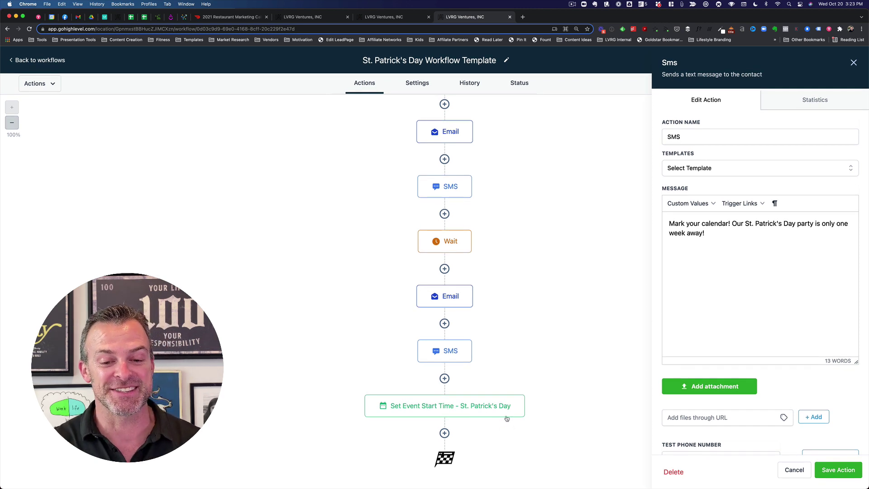
left_click(788, 471)
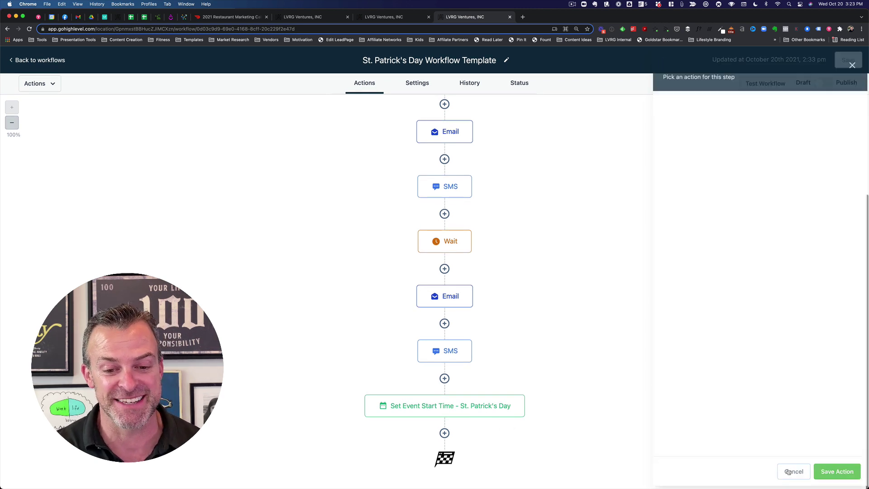